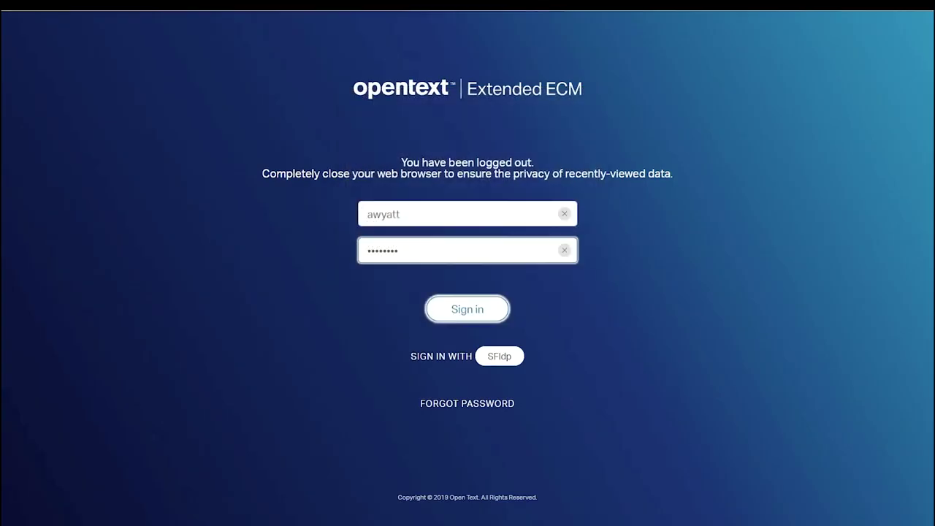
# Sign in to Extended ECM and expand the Materials widget to its full list
pyautogui.click(468, 309)
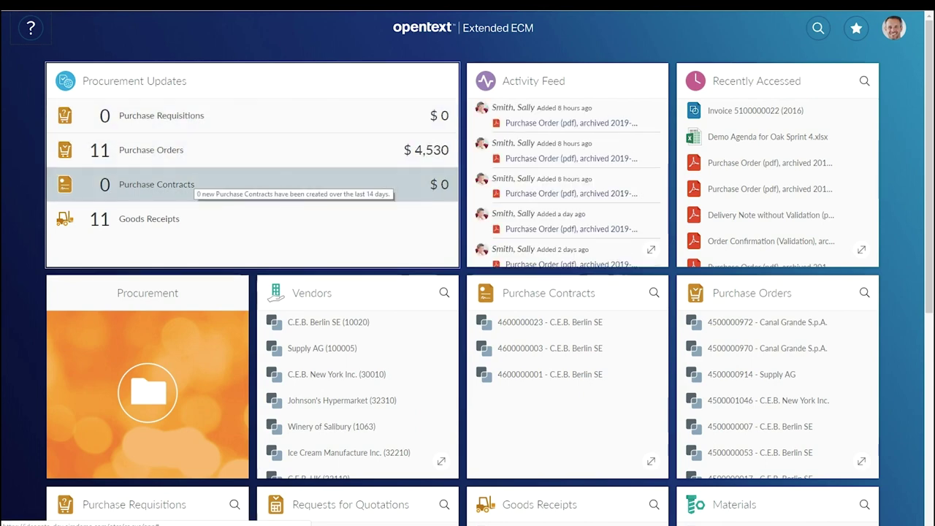
pyautogui.scroll(-3, 468, 293)
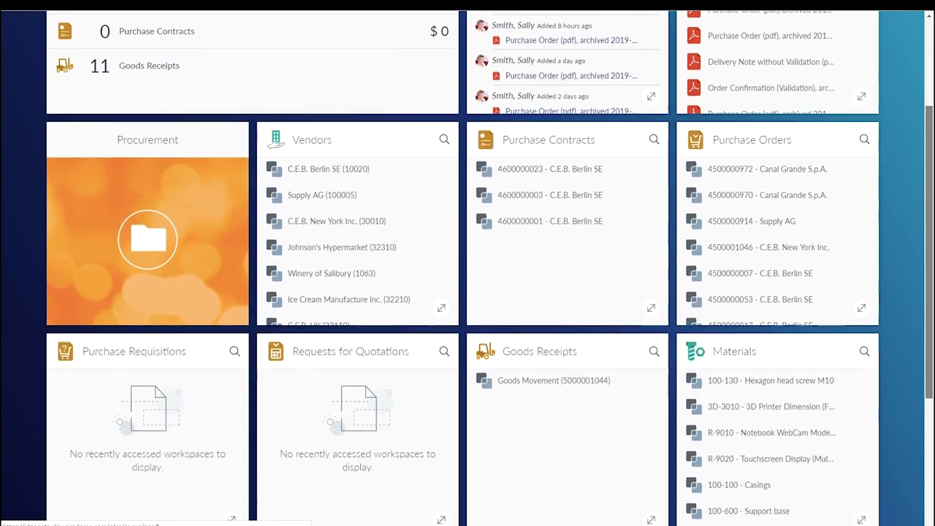
pyautogui.scroll(-1, 859, 453)
pyautogui.click(858, 455)
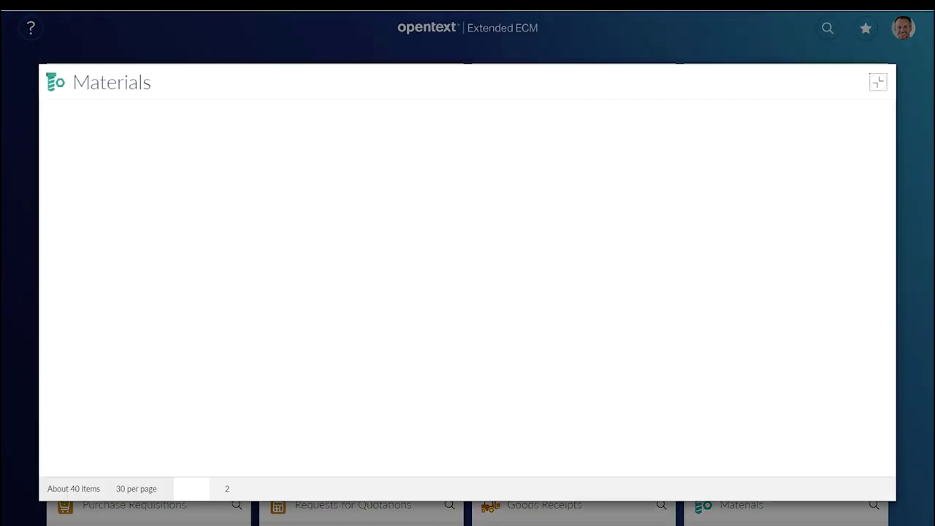
# Filter the materials by name with "hexag" and open the workspace 100-130 - Hexagon head screw M10
pyautogui.click(134, 111)
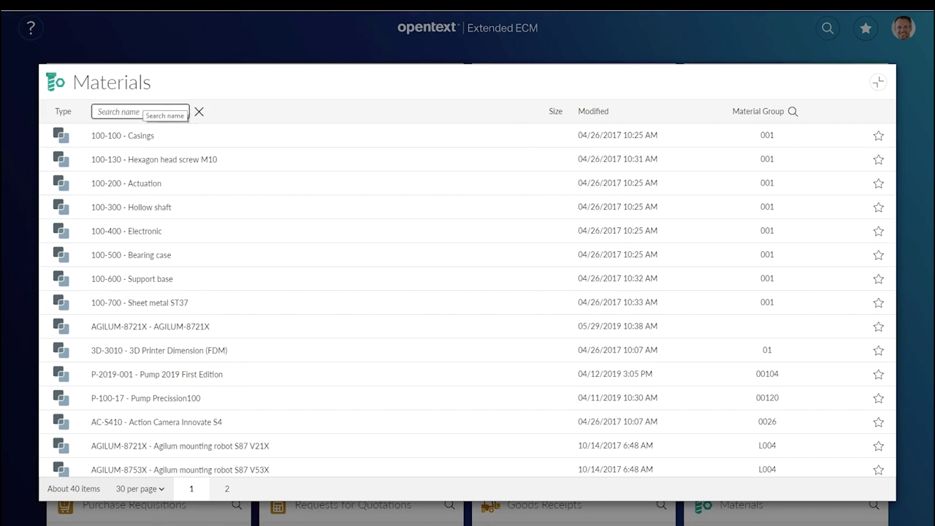
pyautogui.write('hexag')
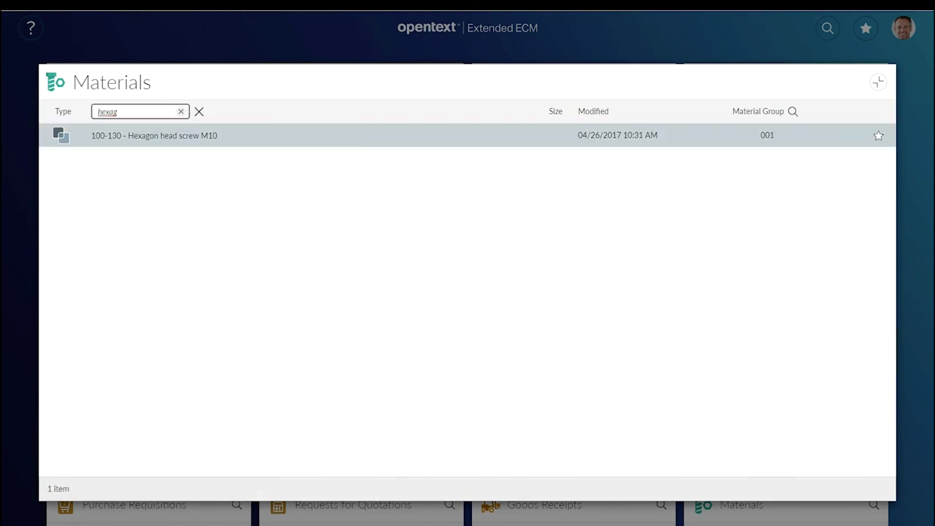
pyautogui.click(155, 135)
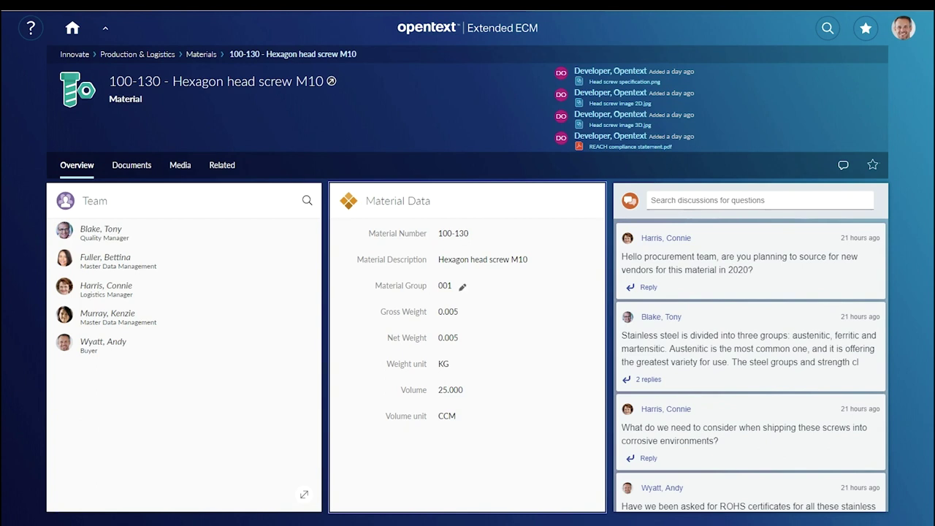
# Open the Material Group value for editing in the material data and cancel the edit
pyautogui.click(462, 287)
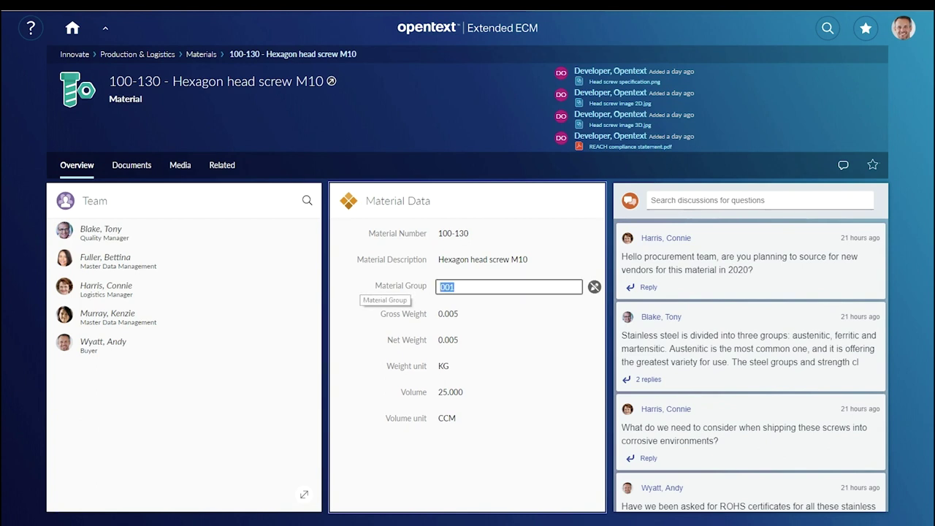
pyautogui.click(594, 286)
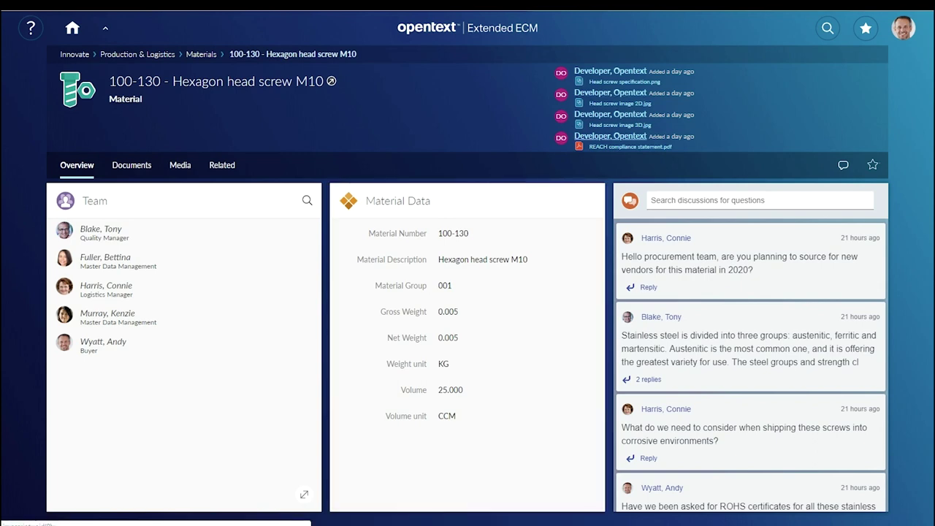
# Open the 01 - Material Specification folder in the workspace documents and switch it to grid view
pyautogui.click(132, 166)
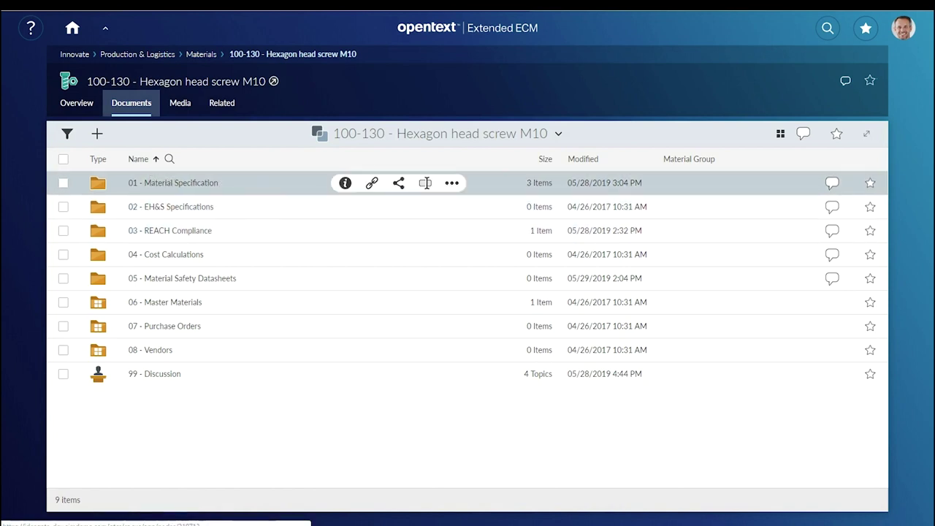
pyautogui.click(158, 182)
pyautogui.click(173, 183)
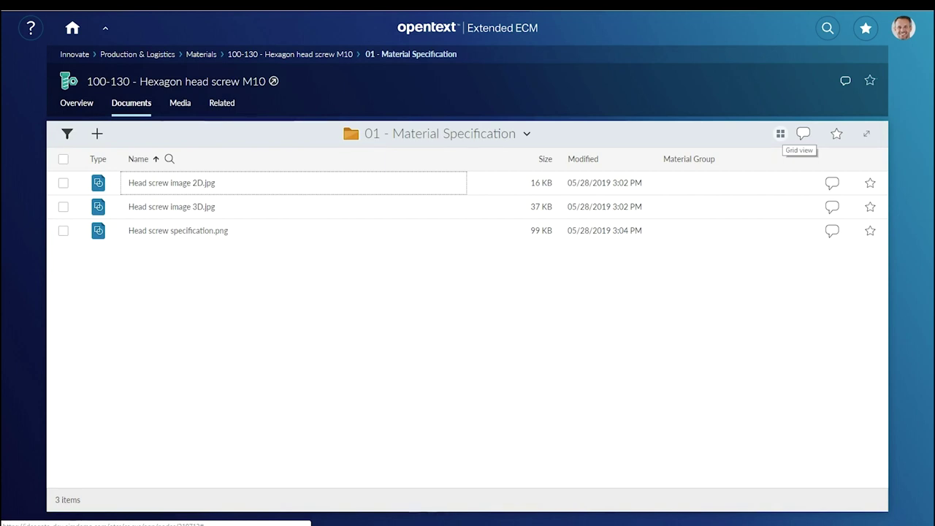
pyautogui.click(780, 134)
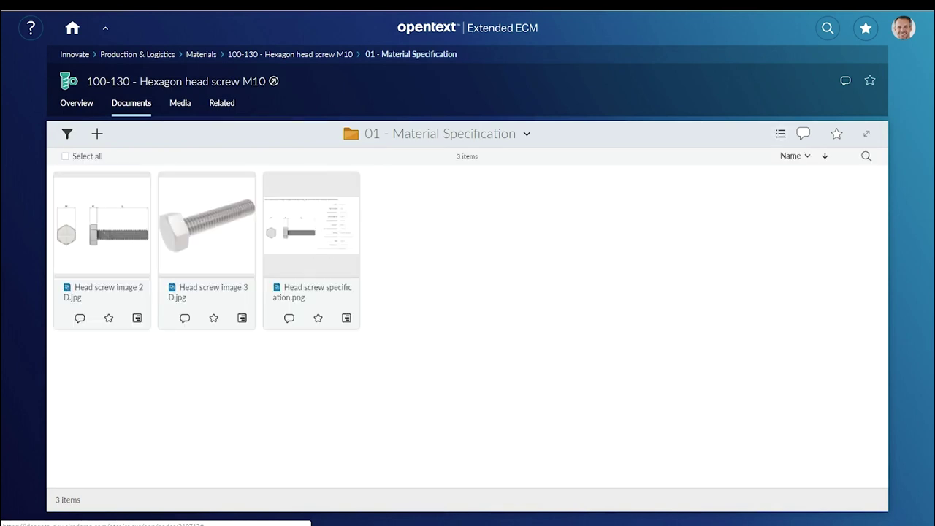
# Preview the 2D image, the 3D image and the specification of the head screw, and close the preview
pyautogui.moveTo(108, 239)
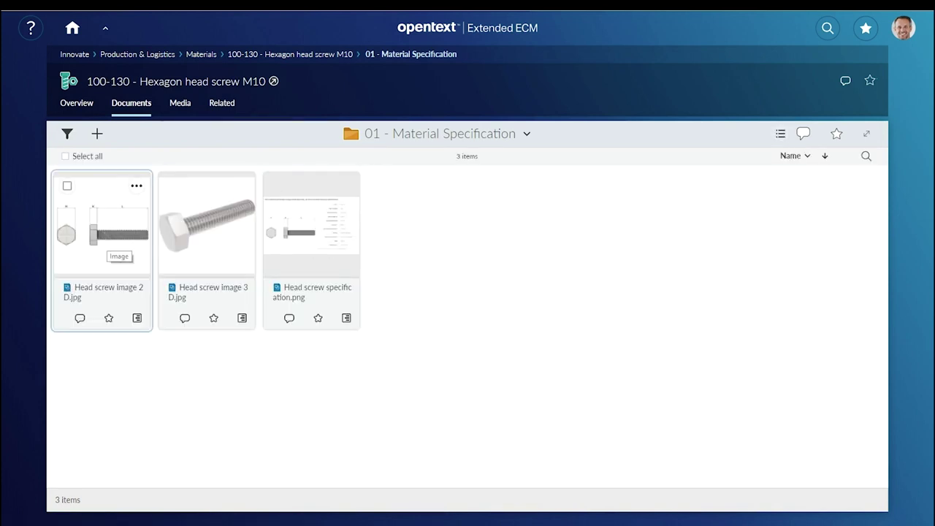
pyautogui.click(115, 247)
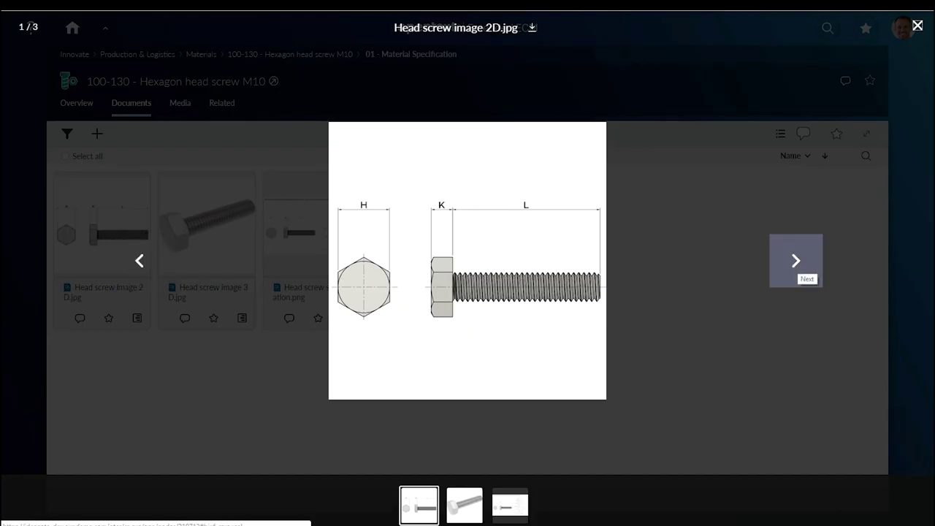
pyautogui.click(801, 270)
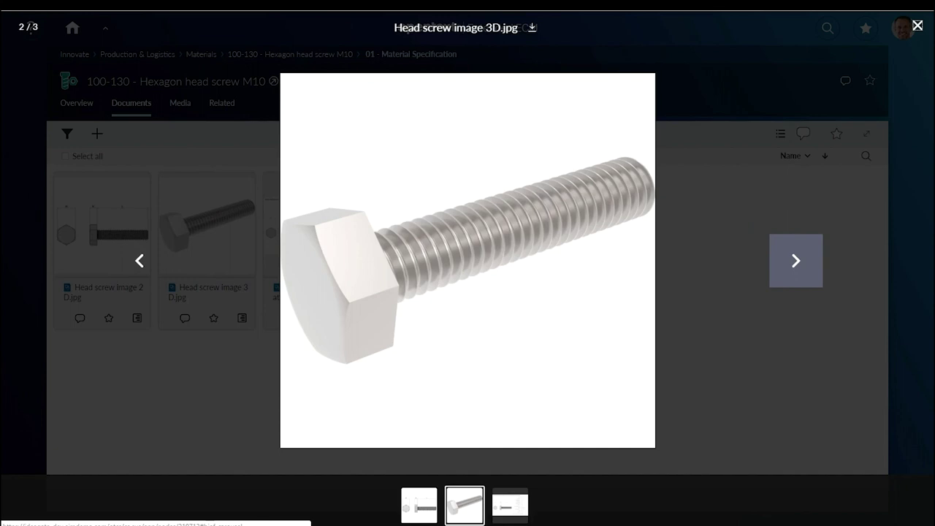
pyautogui.click(796, 260)
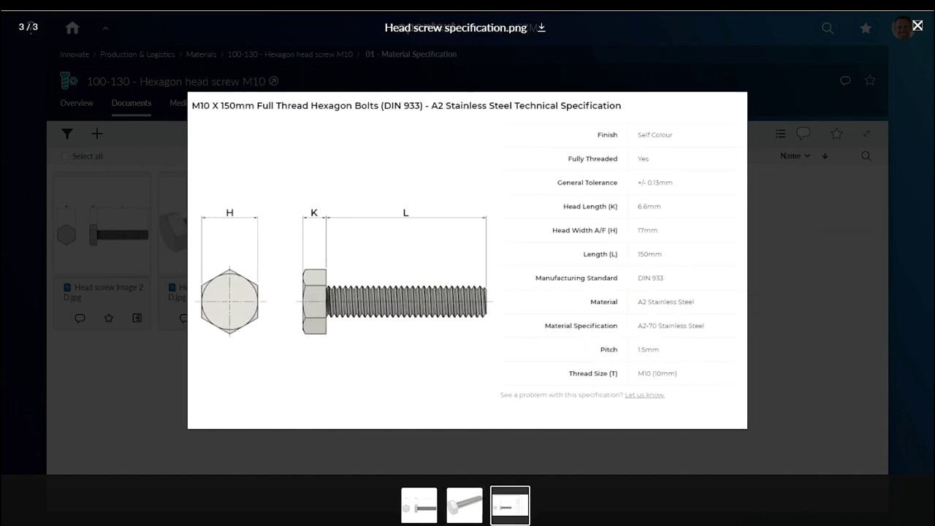
pyautogui.press('Escape')
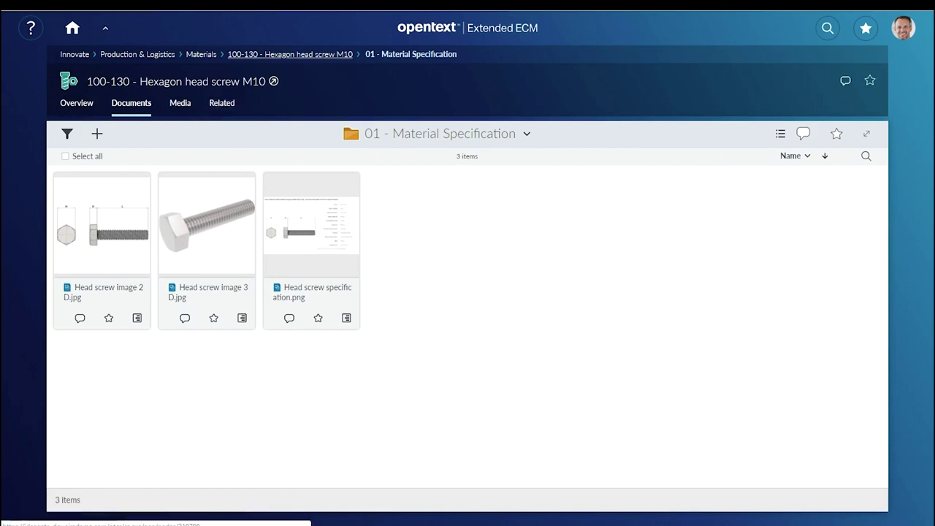
# In the 05 - Material Safety Datasheets folder, create "screw safety data sheet.docx" from the Safety Data Sheet.docx template
pyautogui.click(290, 54)
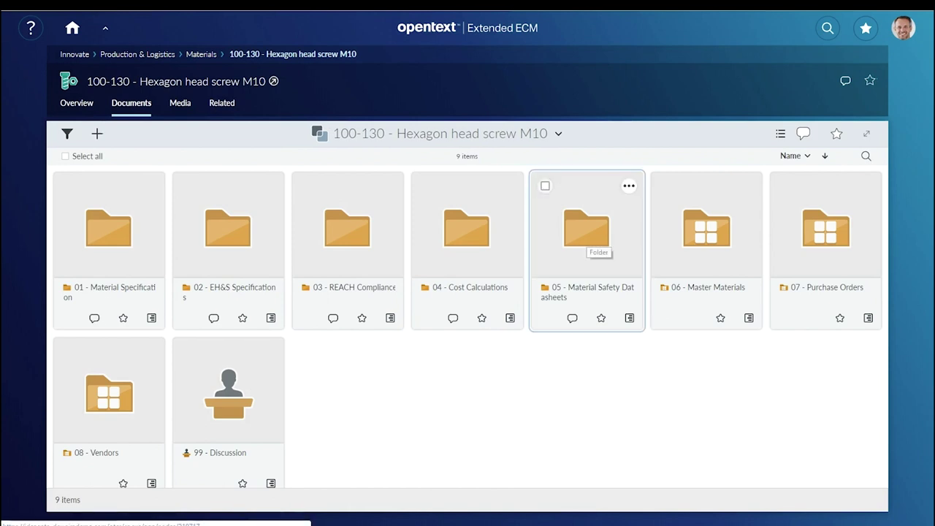
pyautogui.click(586, 230)
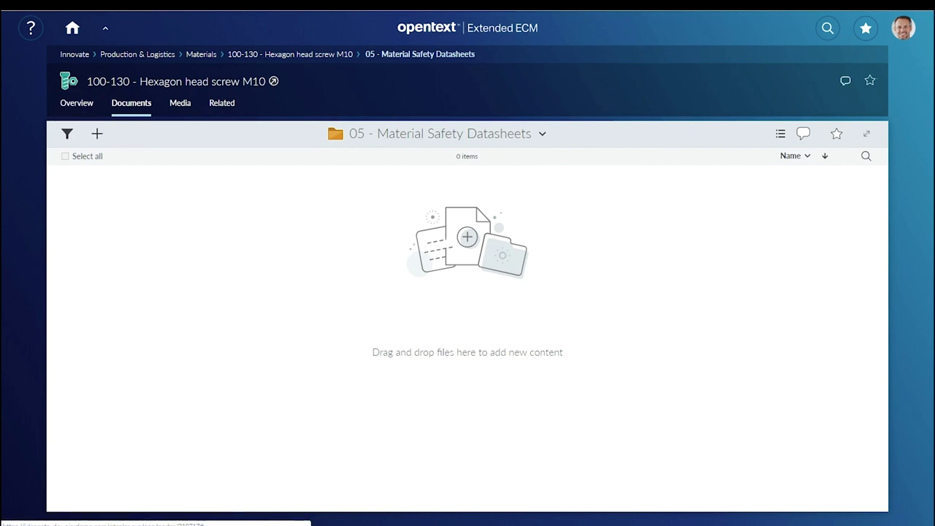
pyautogui.click(97, 134)
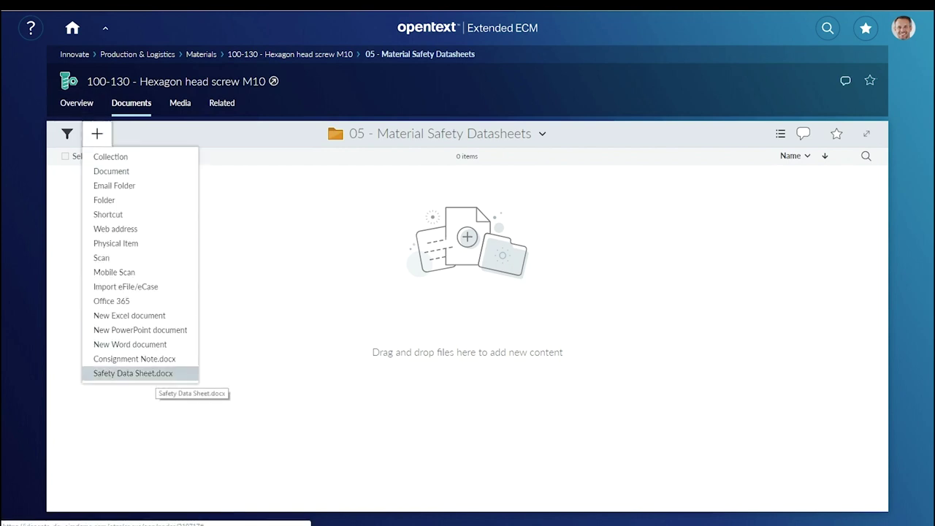
pyautogui.click(157, 373)
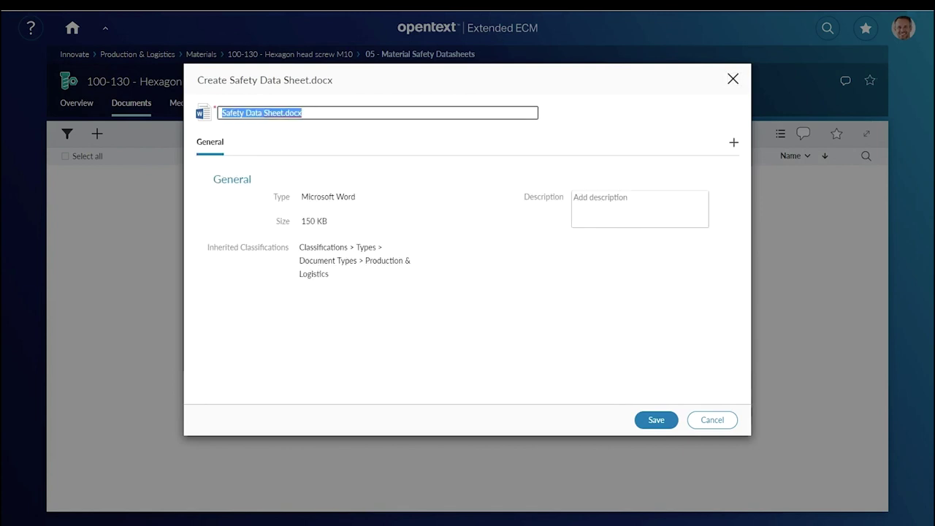
pyautogui.write('screw safe')
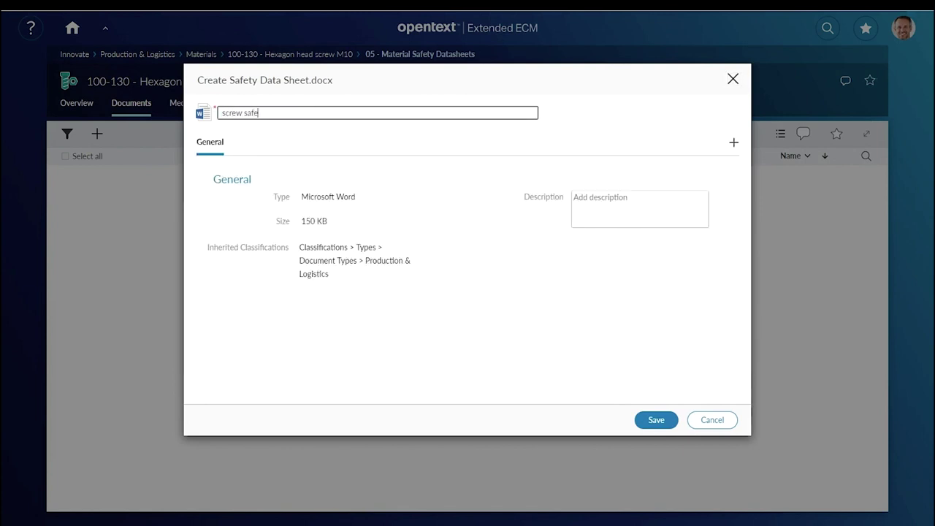
pyautogui.write('ty data sheet.docx')
pyautogui.press('Return')
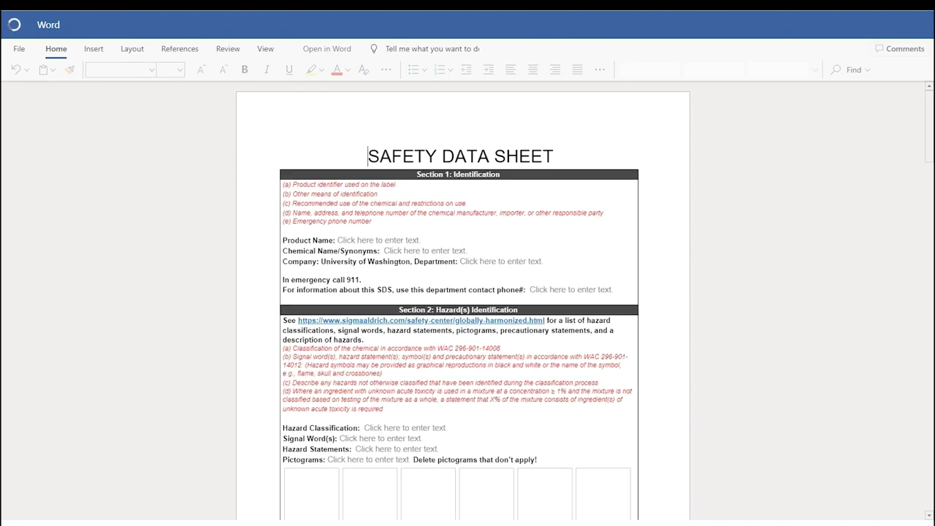
# Fill in the Product Name in Section 1 of the safety data sheet with "Hexagonal Head Screw"
pyautogui.click(379, 239)
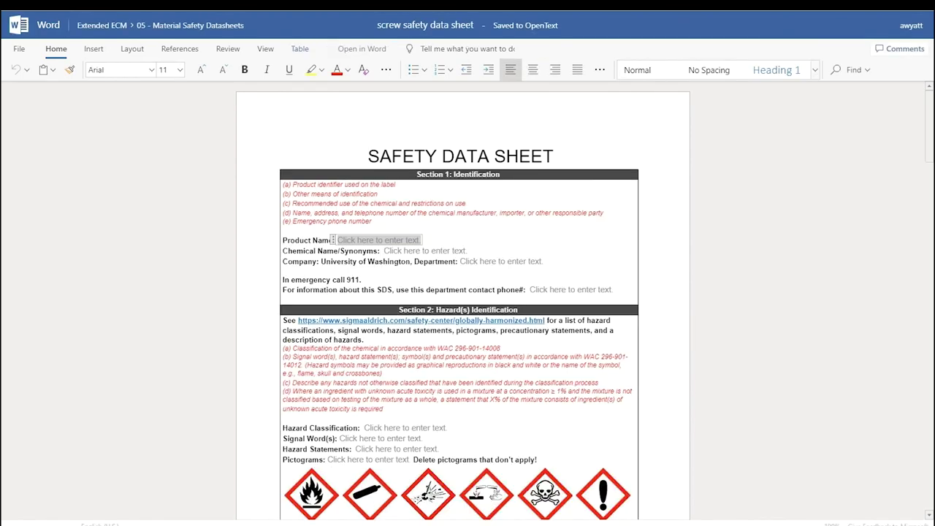
pyautogui.write('He')
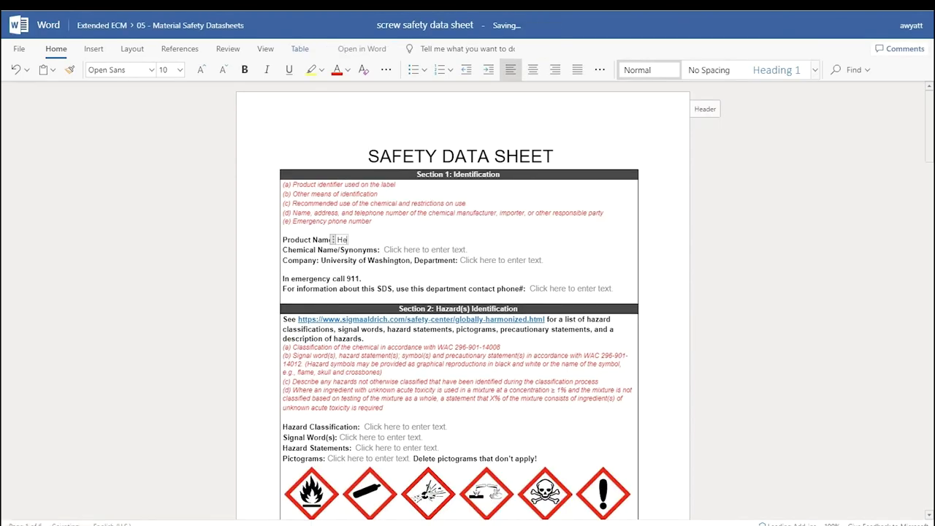
pyautogui.write('xagonal Head Scre')
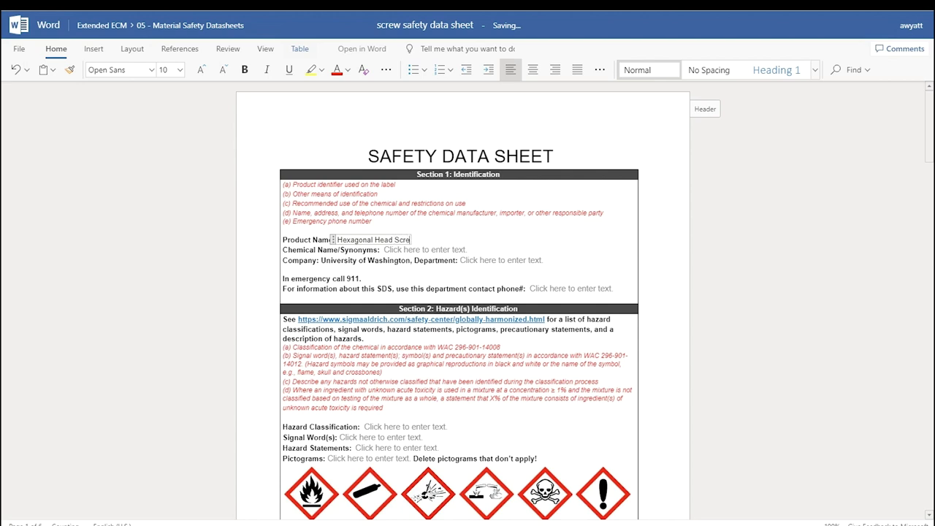
pyautogui.write('w')
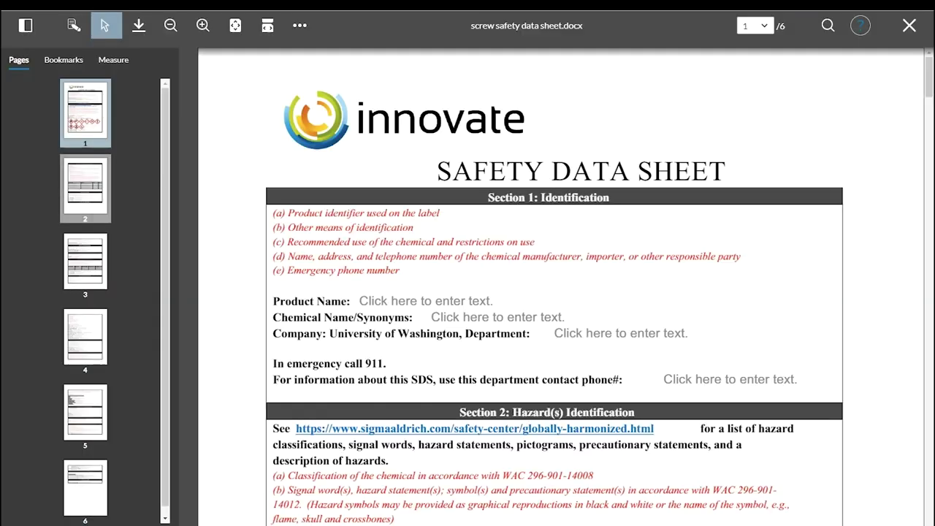
# Look through pages 2 to 4 of the safety data sheet, hide and show the page thumbnails, and close the viewer
pyautogui.click(85, 187)
pyautogui.click(85, 261)
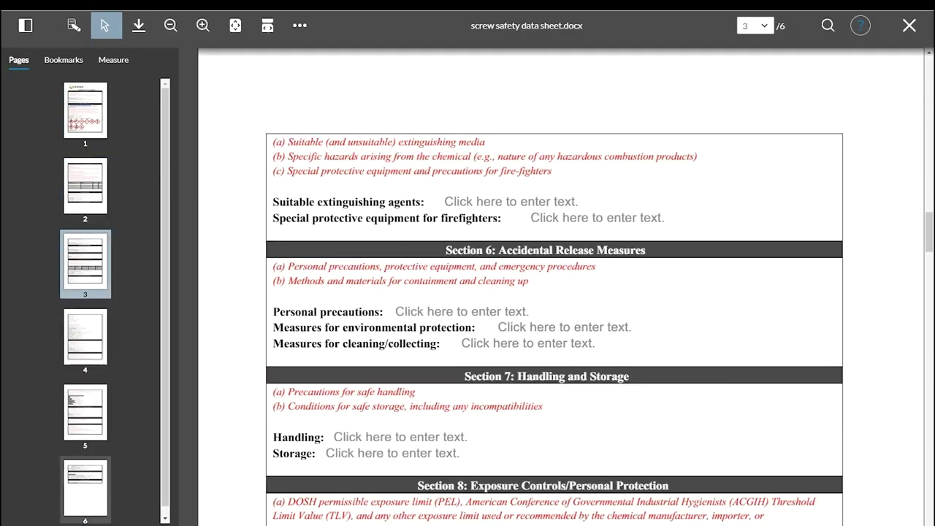
pyautogui.click(84, 337)
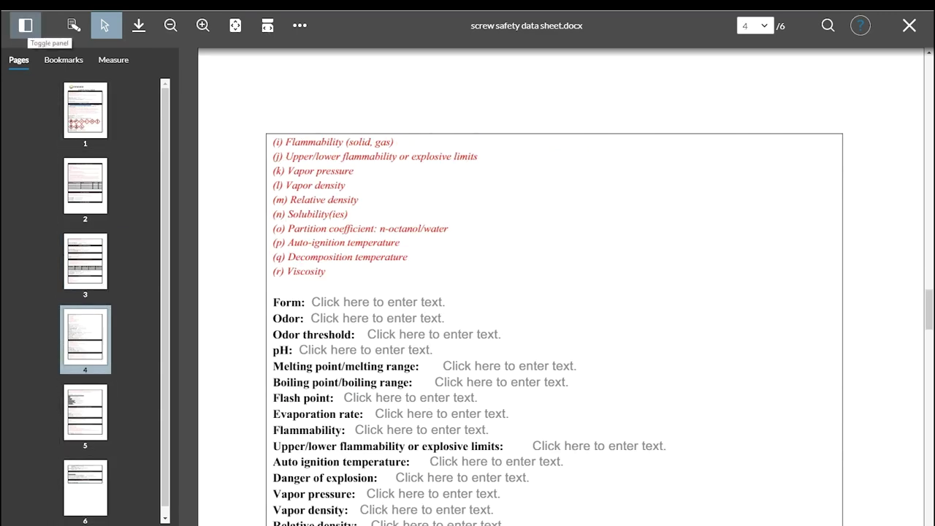
pyautogui.click(26, 26)
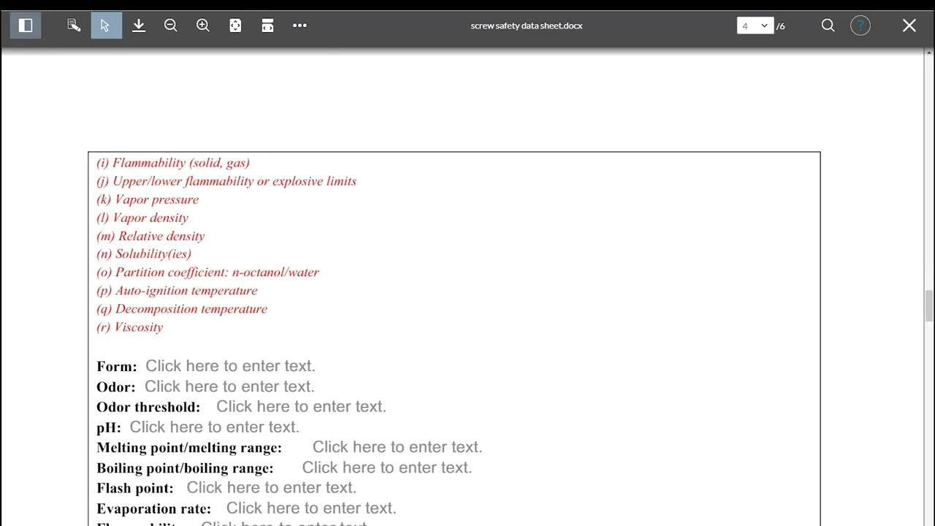
pyautogui.click(26, 25)
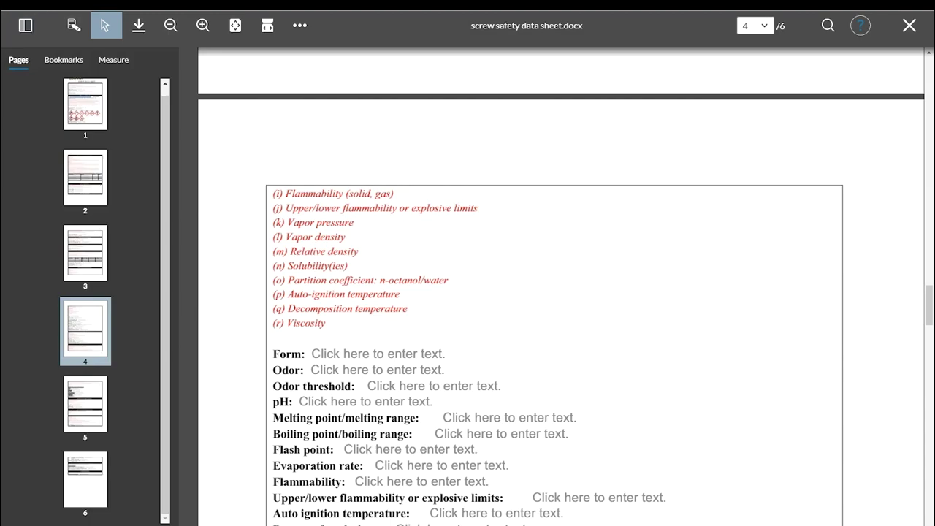
pyautogui.click(910, 26)
# Search the material's discussions for "audit" and open the previously asked question about the three stainless steel groups
pyautogui.press('Down')
pyautogui.press('Down')
pyautogui.press('Down')
pyautogui.press('Down')
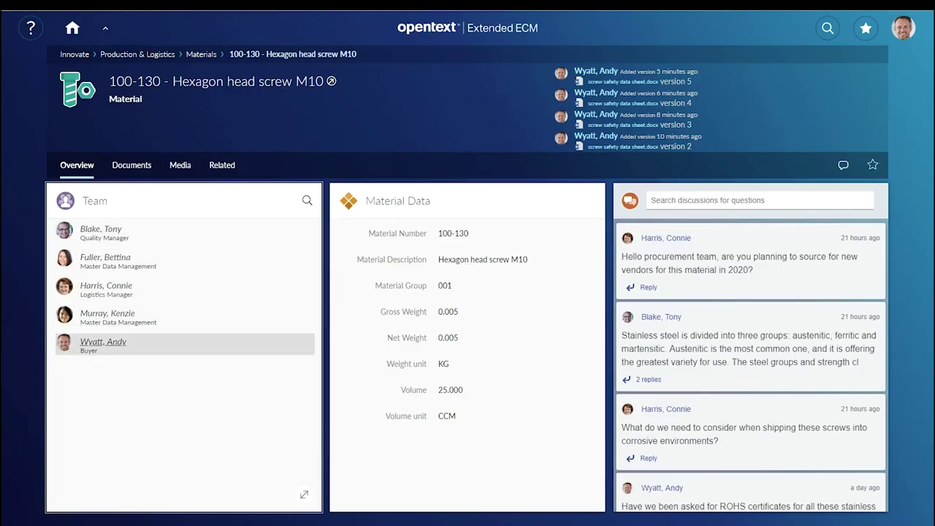
pyautogui.press('Tab')
pyautogui.press('Tab')
pyautogui.write('audit')
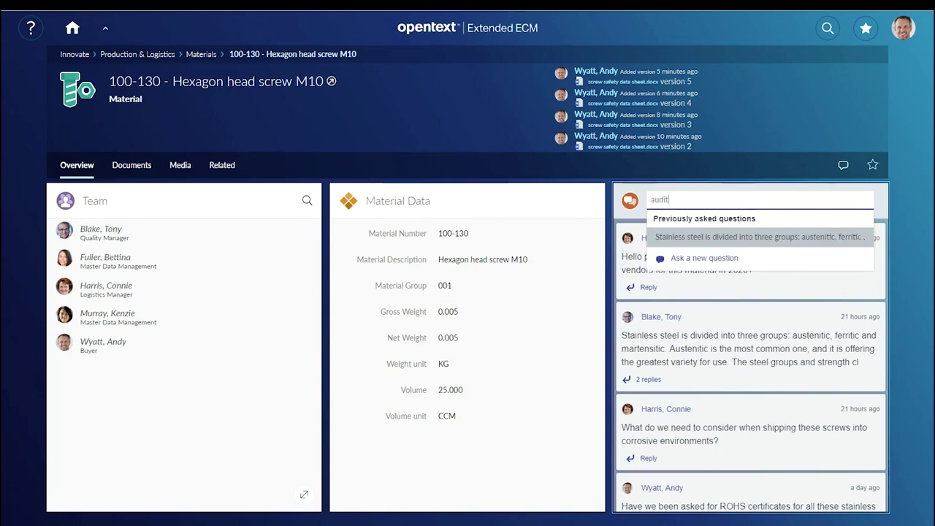
pyautogui.press('Escape')
pyautogui.press('Return')
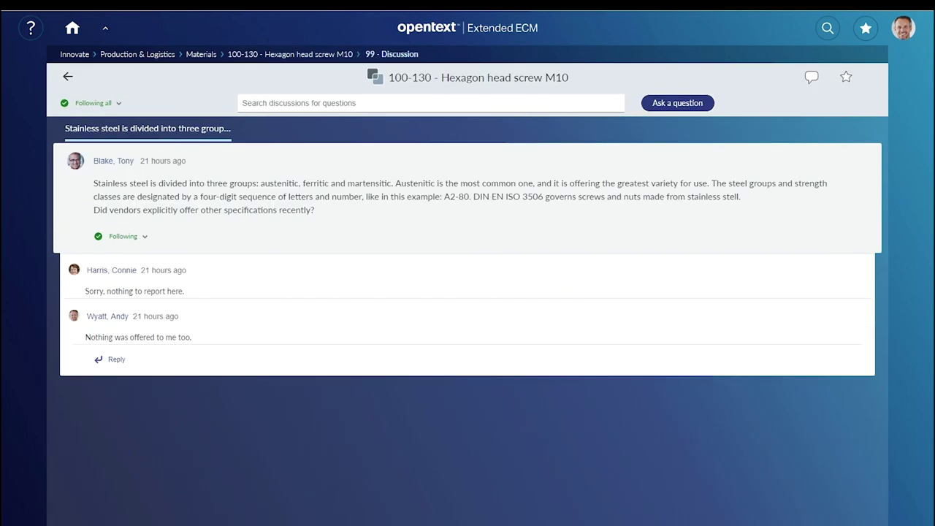
# Post a new question in the material's discussion: "Do you know a reliable agent for product safety audits?"
pyautogui.click(677, 103)
pyautogui.click(306, 217)
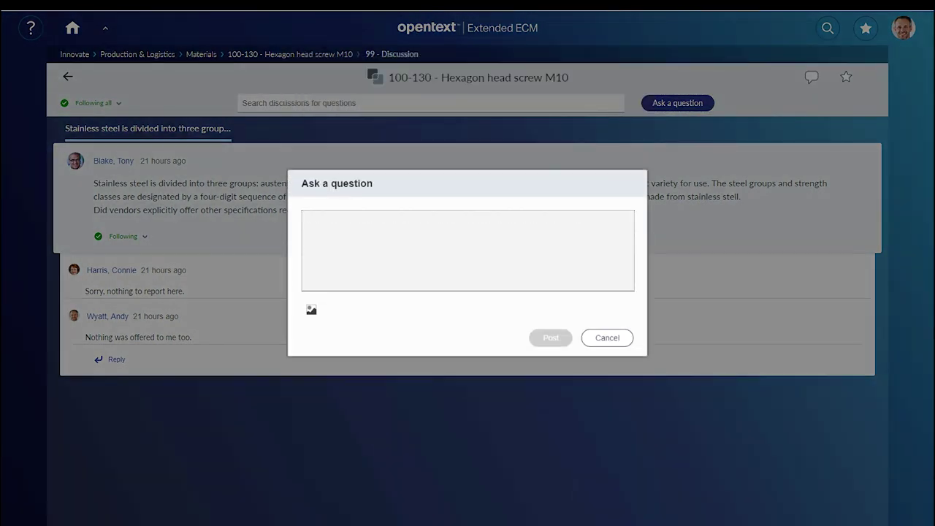
pyautogui.write('Do you know')
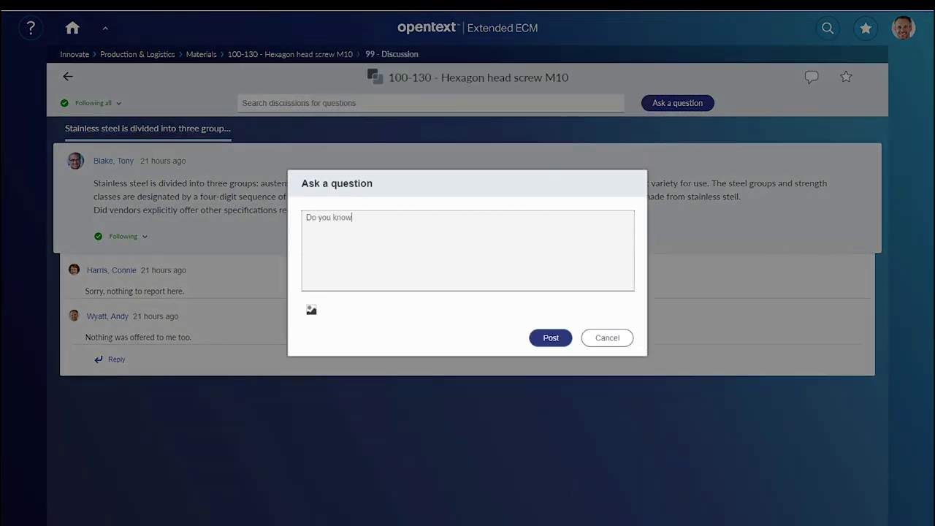
pyautogui.write(' a reliable agent for product safety audits?')
pyautogui.click(551, 338)
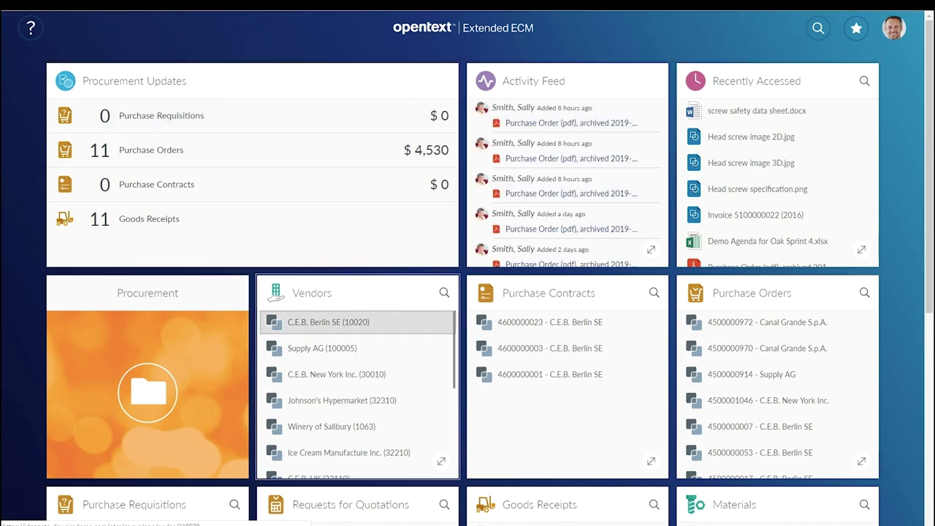
# Open the C.E.B. Berlin SE vendor workspace and view its documents and Office 365 page
pyautogui.click(328, 322)
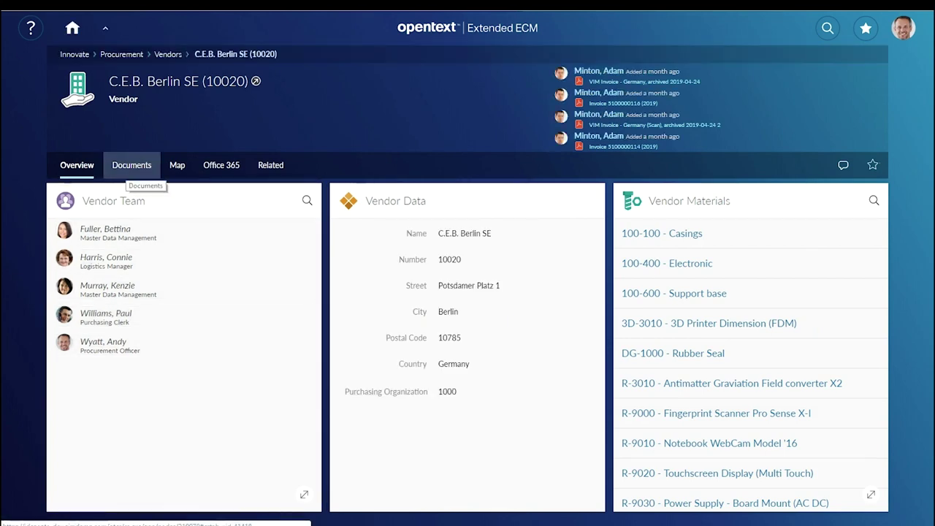
pyautogui.click(132, 165)
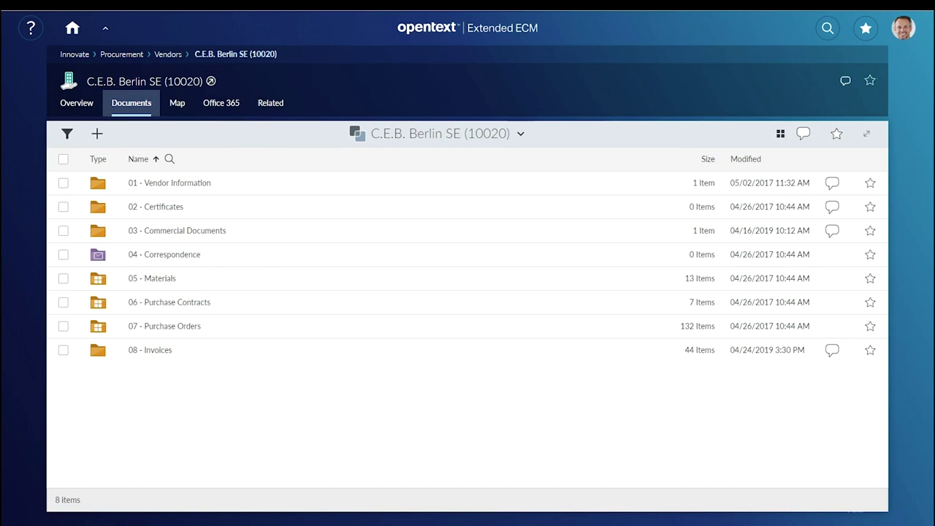
pyautogui.click(221, 102)
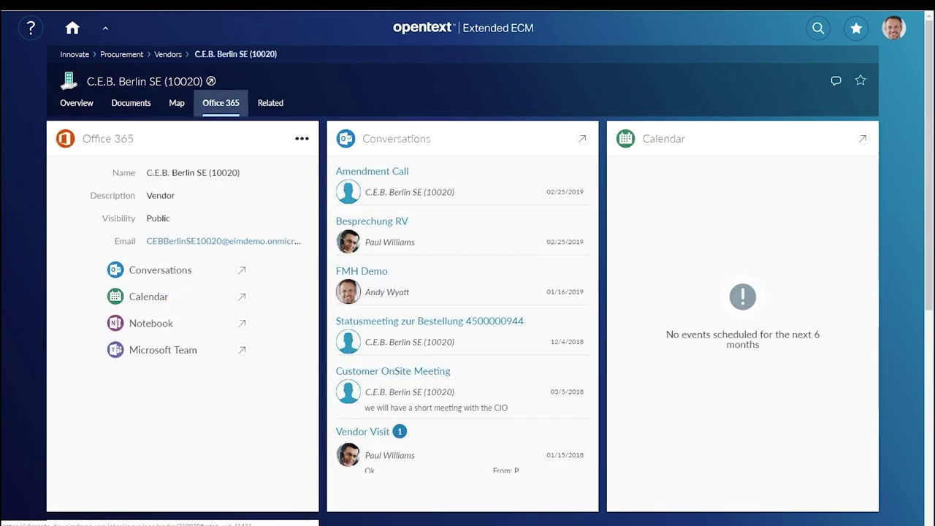
# Go through the vendor's Office 365 conversations list and open the group's conversations in Outlook
pyautogui.press('Tab')
pyautogui.press('Down')
pyautogui.press('Down')
pyautogui.press('Down')
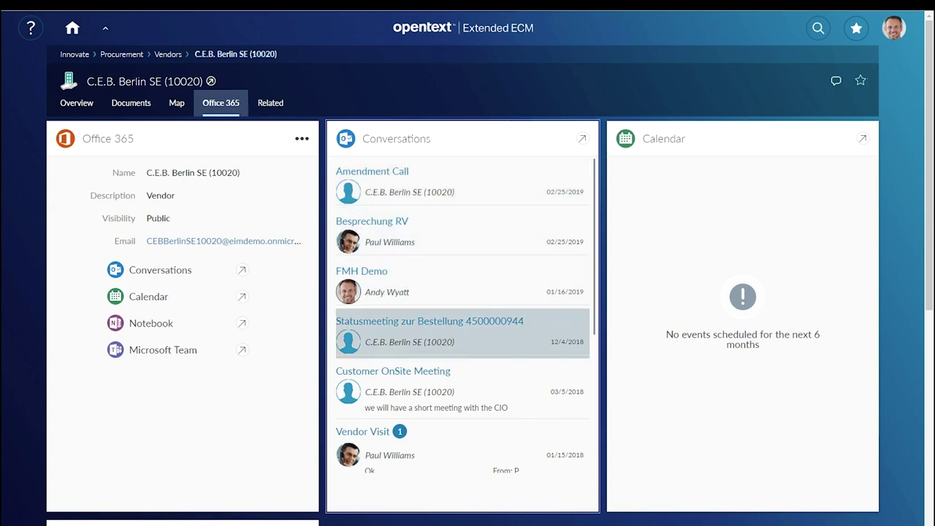
pyautogui.press('Down')
pyautogui.press('Down')
pyautogui.hotkey('shift', 'Tab')
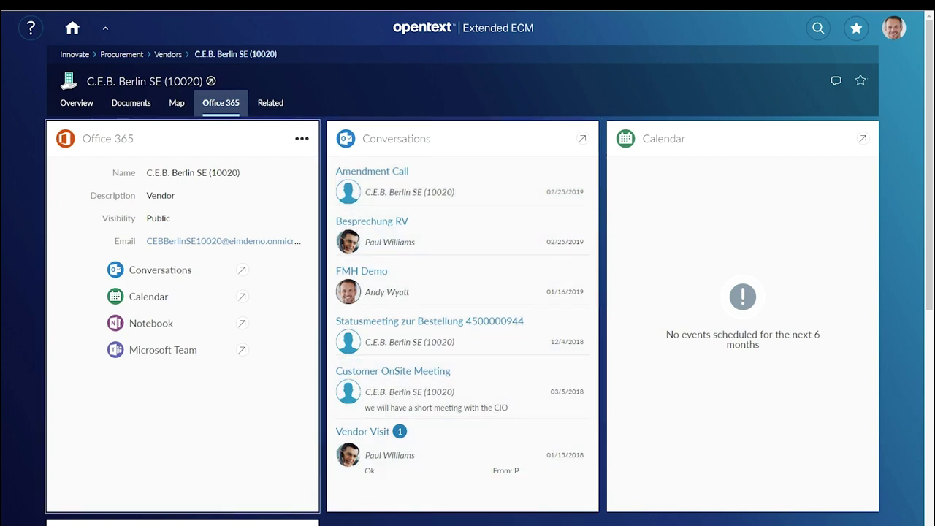
pyautogui.click(242, 270)
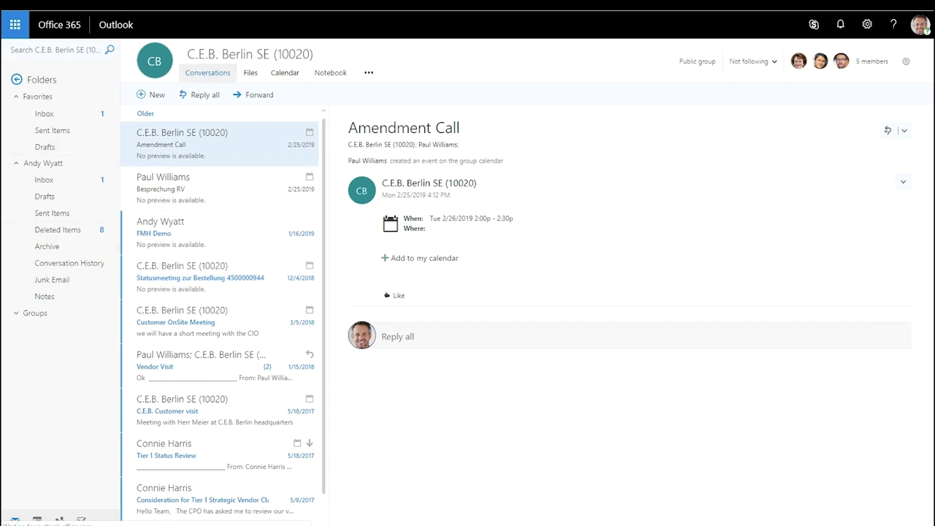
pyautogui.moveTo(250, 54)
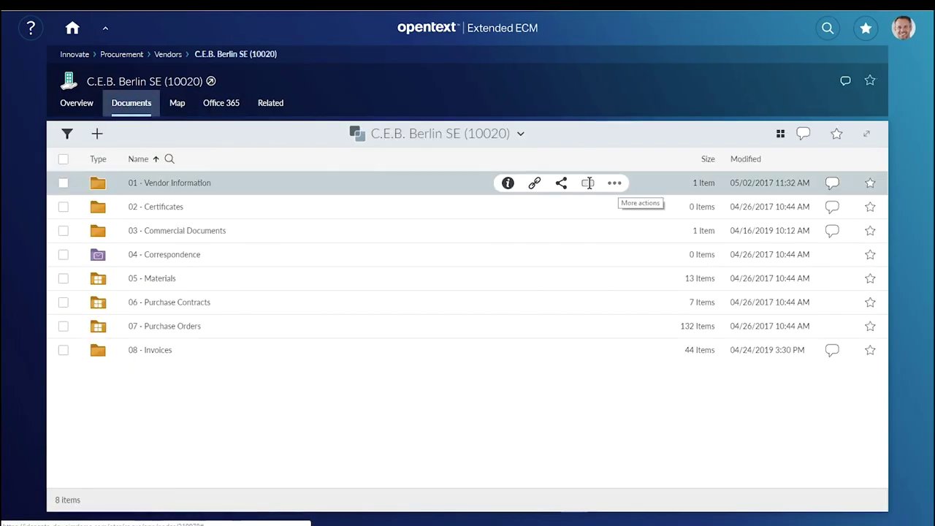
# Back in Extended ECM, view the permissions of the 01 - Vendor Information folder and open them in the Permissions Explorer
pyautogui.click(614, 183)
pyautogui.click(578, 201)
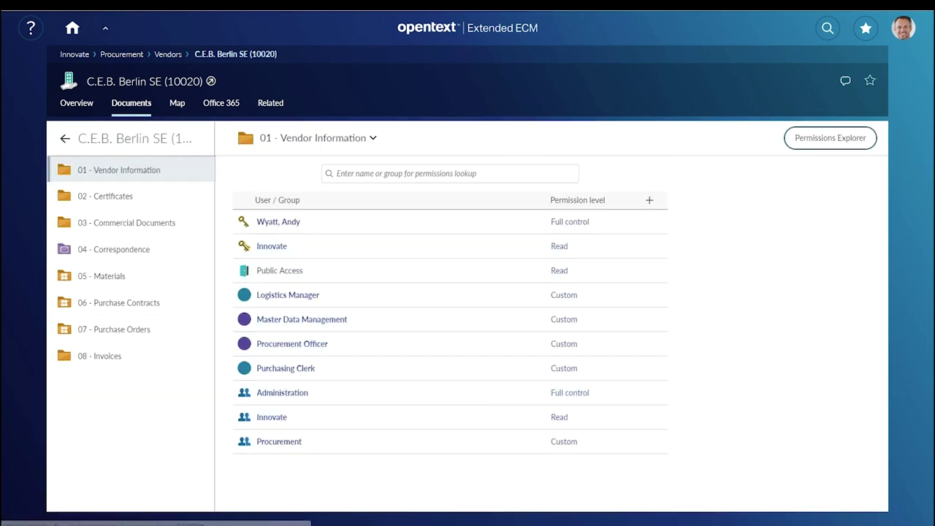
pyautogui.click(830, 137)
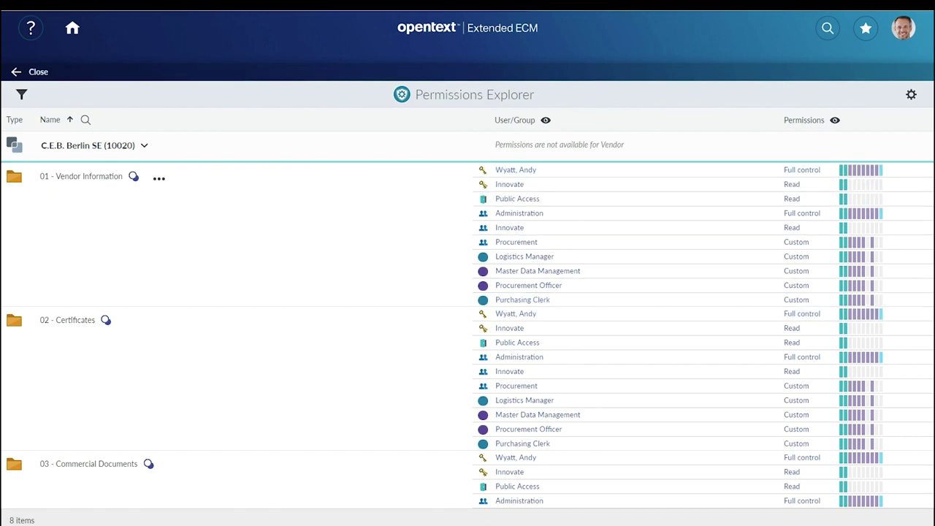
pyautogui.click(159, 178)
# Hide Owners, Public access, Administration, Innovate, Logistics Manager and Master Data Management from the Permissions Explorer's users and groups
pyautogui.click(546, 120)
pyautogui.click(552, 142)
pyautogui.click(552, 161)
pyautogui.click(553, 190)
pyautogui.click(552, 209)
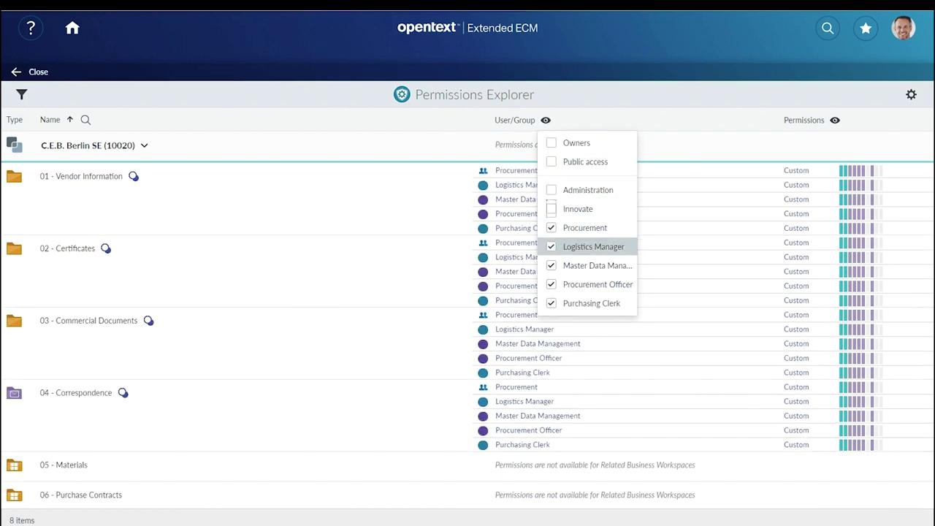
pyautogui.click(552, 246)
pyautogui.click(553, 266)
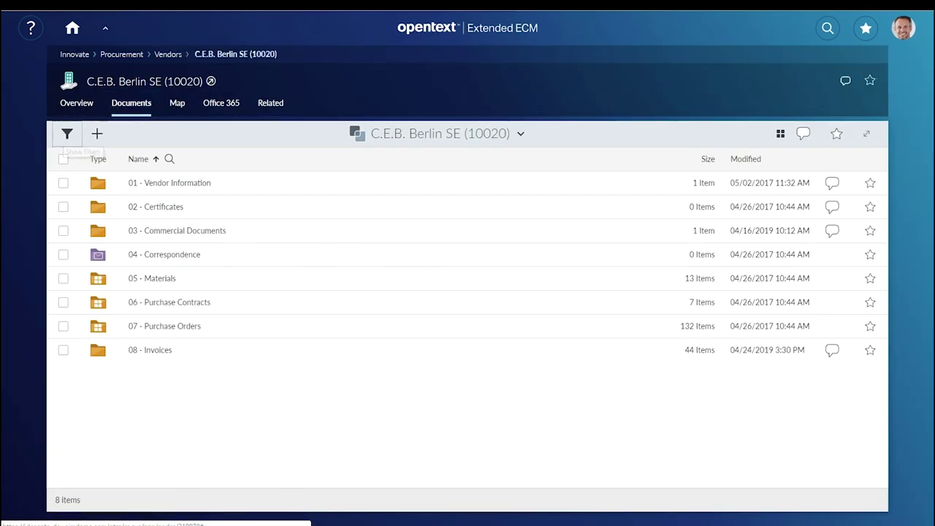
# Filter the vendor's documents by document type Invoice - Gross and fiscal year 2016
pyautogui.click(67, 134)
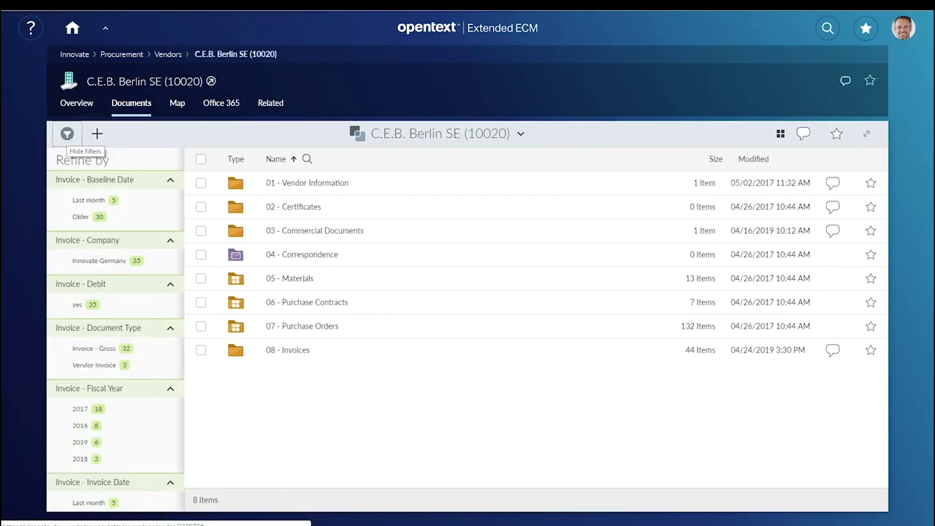
pyautogui.click(93, 349)
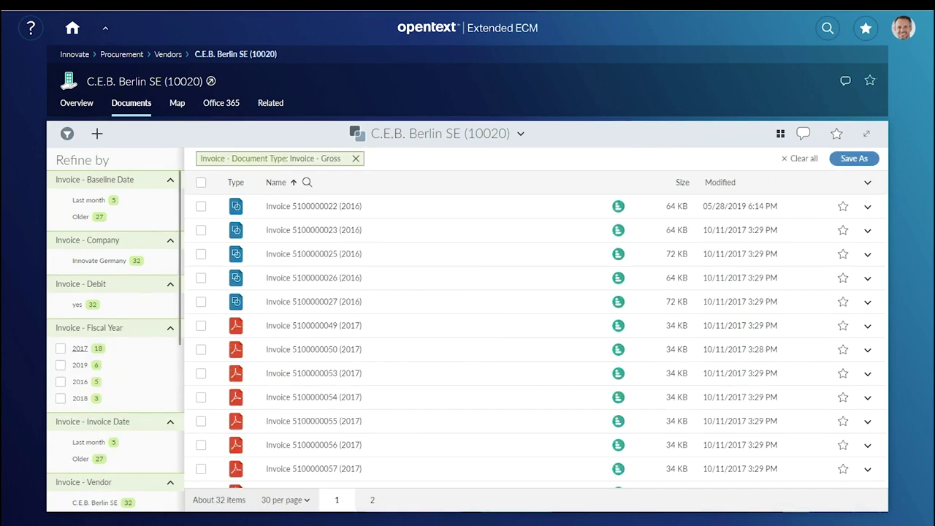
pyautogui.click(80, 381)
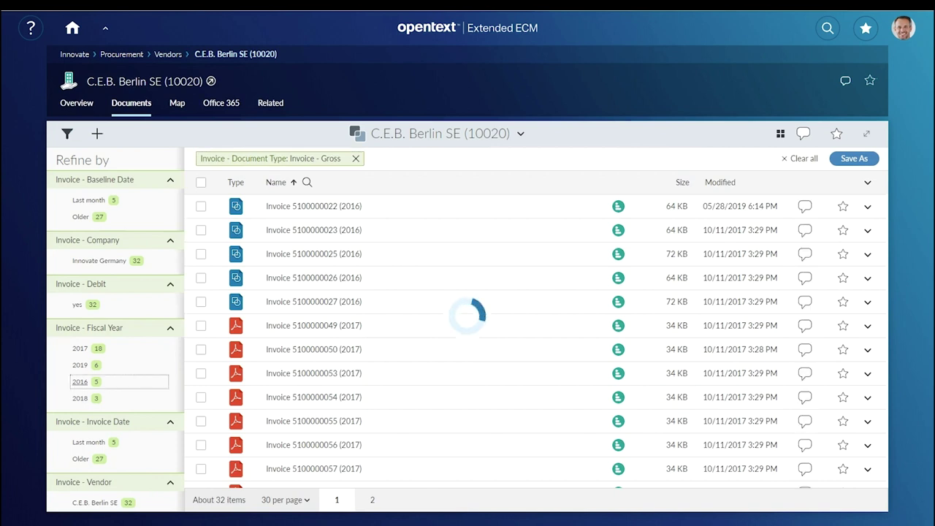
# Open the first listed 2016 invoice and add a text markup above the sender address reading "This is my sticky note - a note to myself"
pyautogui.moveTo(563, 207)
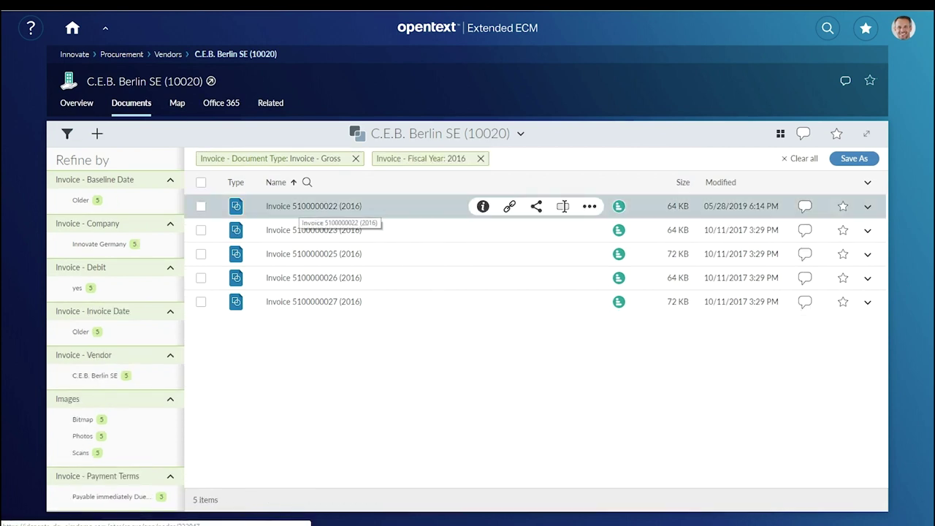
pyautogui.click(313, 206)
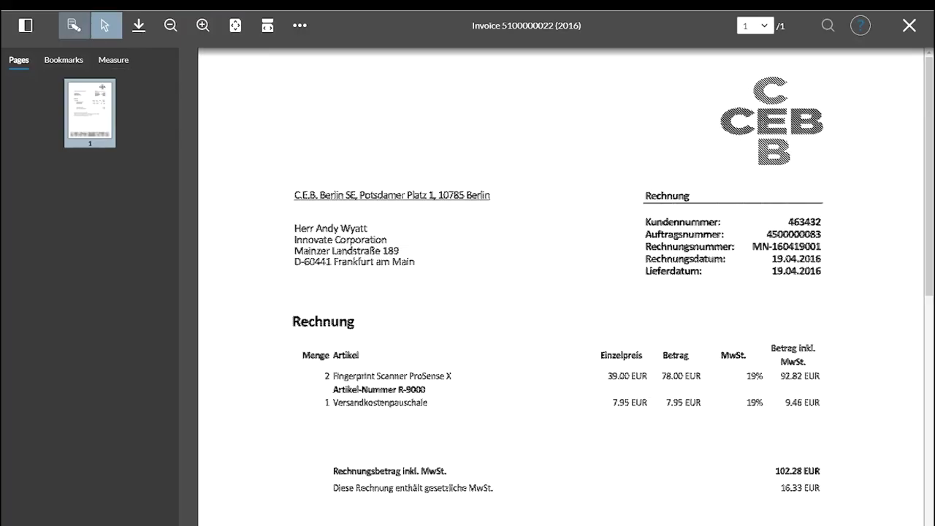
pyautogui.click(73, 24)
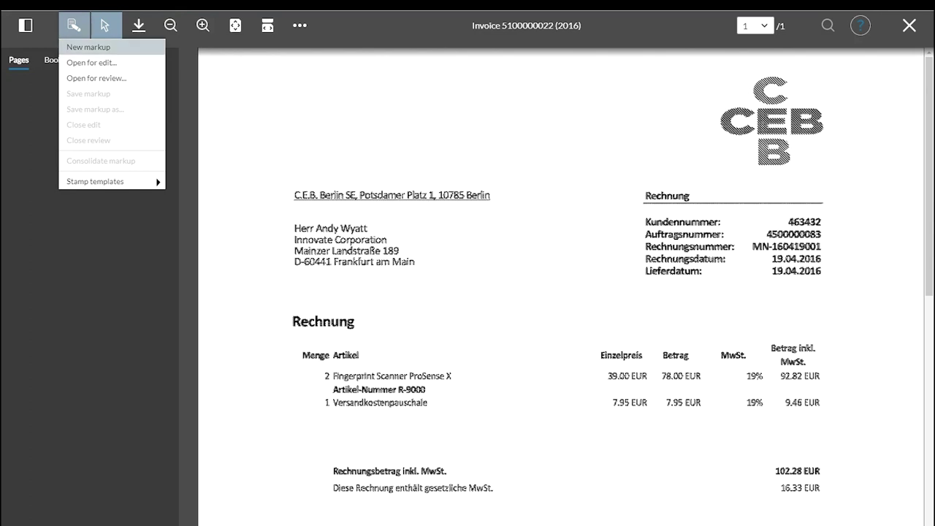
pyautogui.click(88, 47)
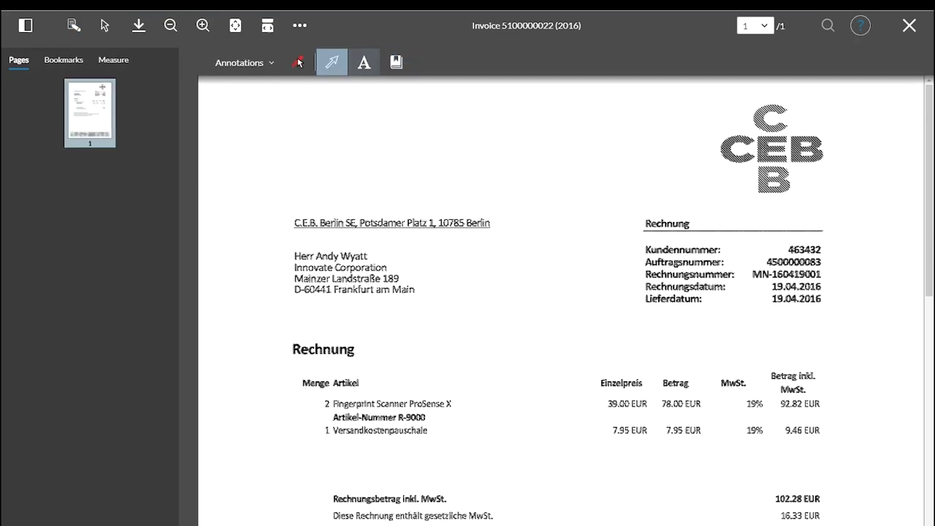
pyautogui.click(364, 62)
pyautogui.moveTo(292, 129); pyautogui.dragTo(512, 204)
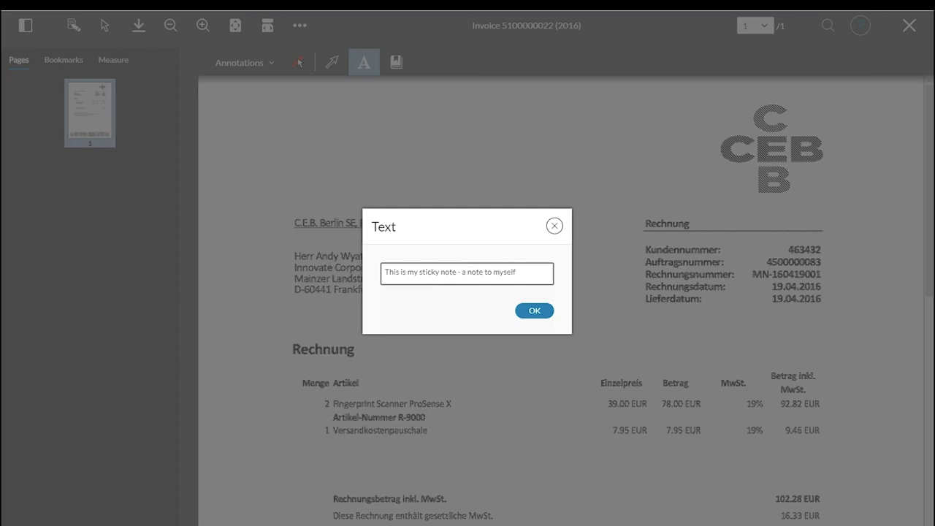
pyautogui.click(535, 311)
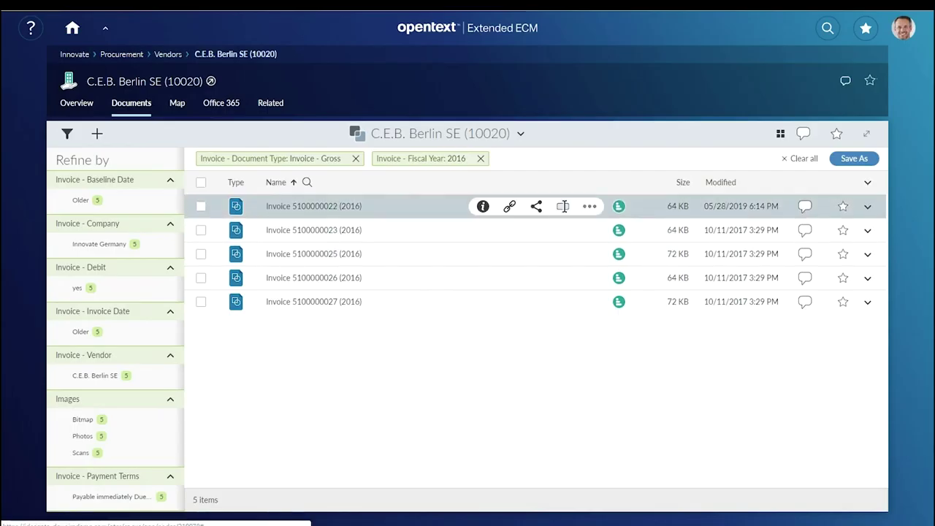
# Start a reminder on the first listed 2016 invoice with the client Contract Management and the type Contract
pyautogui.click(590, 206)
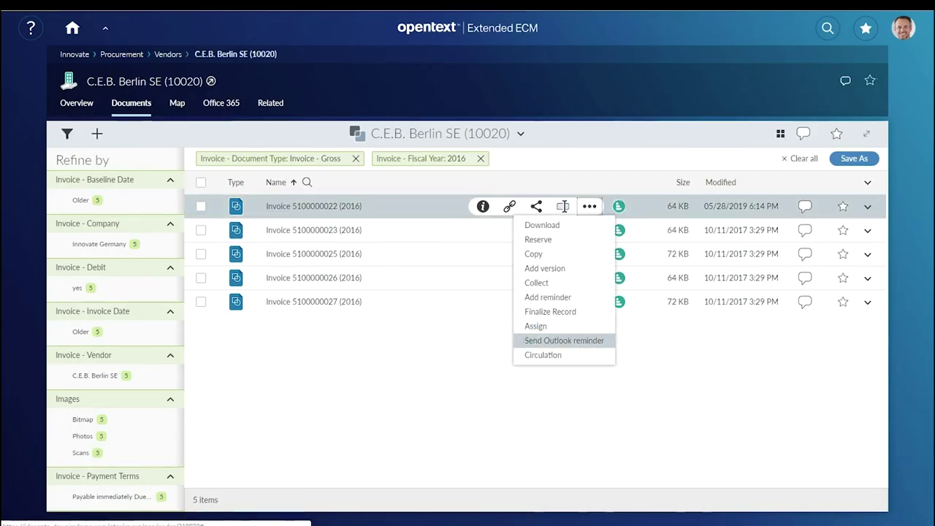
pyautogui.click(548, 297)
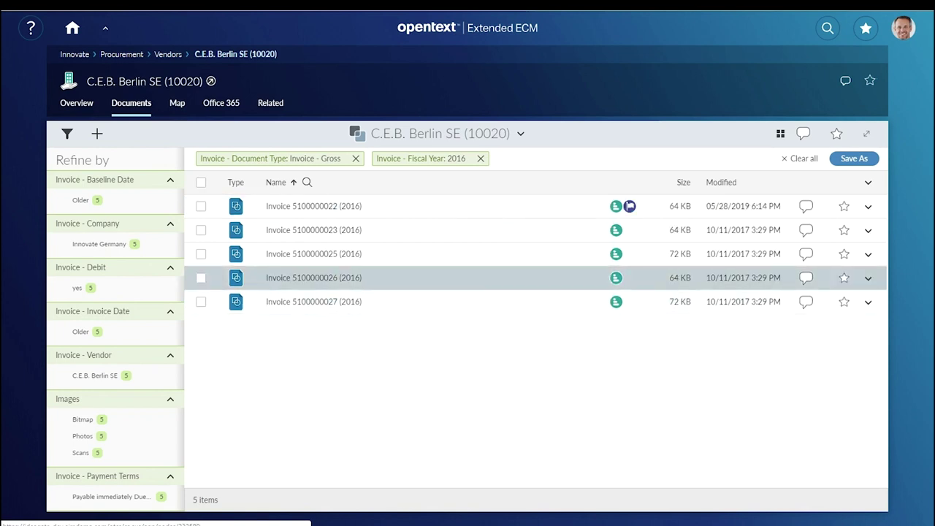
pyautogui.click(591, 142)
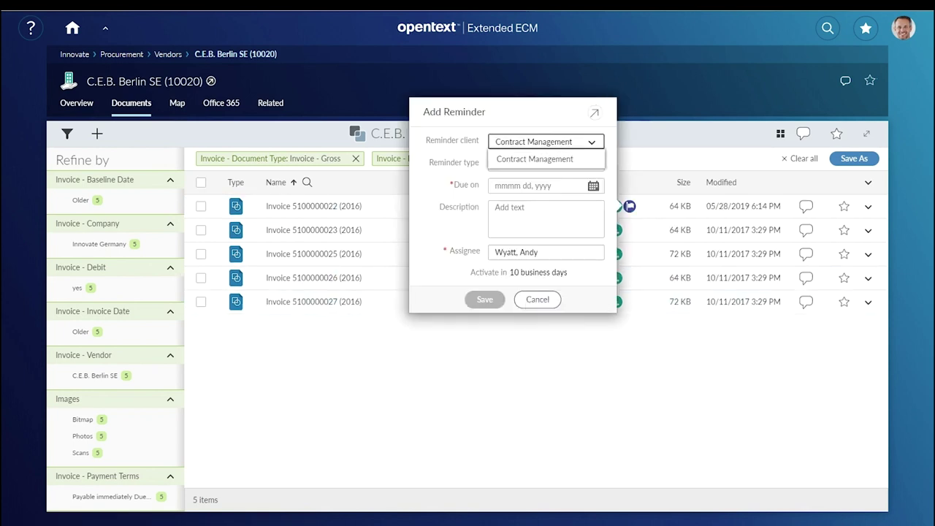
pyautogui.click(592, 142)
pyautogui.click(592, 141)
pyautogui.click(536, 158)
# Set the reminder due on May 29, 2019, describe it as "Reminder to myself - check the sticky note." and save it
pyautogui.click(593, 185)
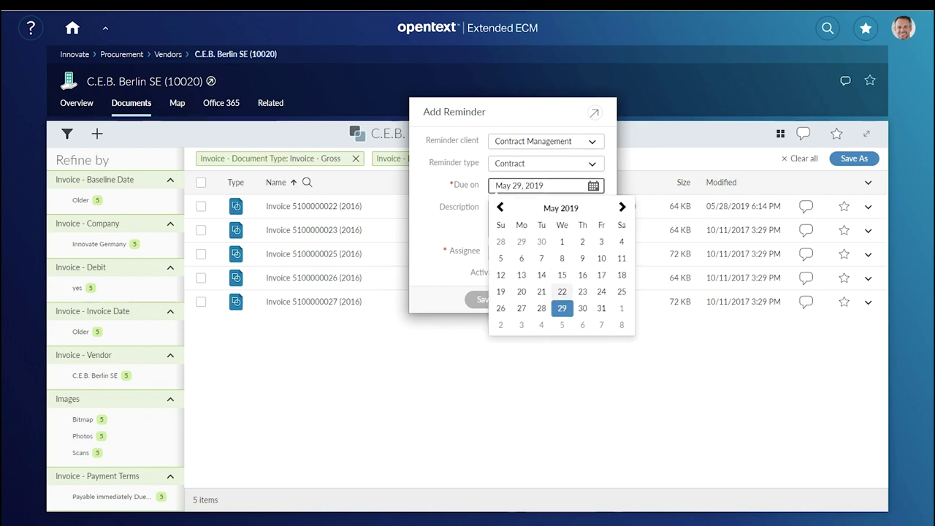
pyautogui.click(562, 309)
pyautogui.click(546, 218)
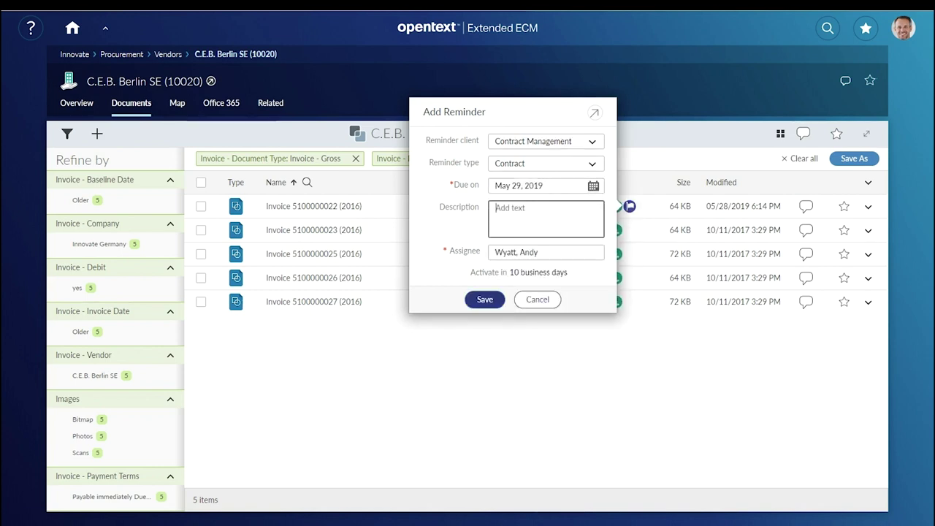
pyautogui.write('Reminder to myself - check the si')
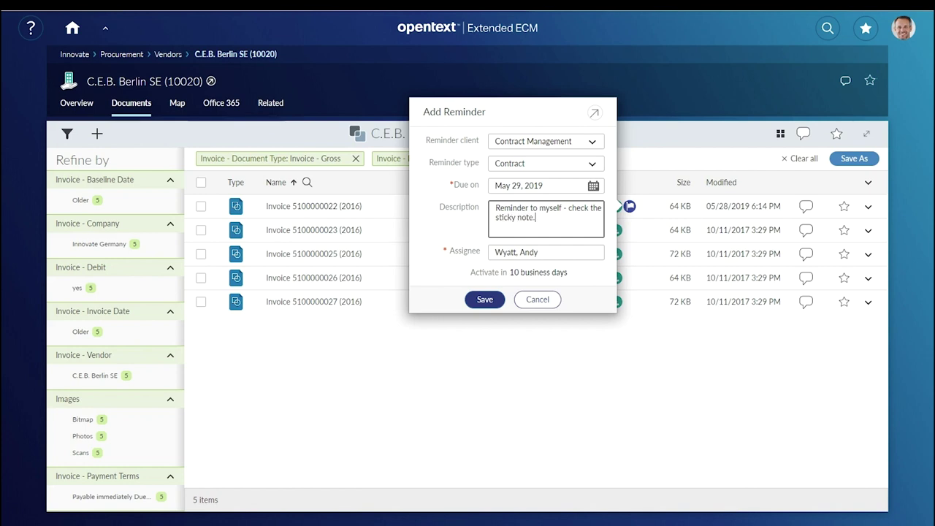
pyautogui.click(485, 300)
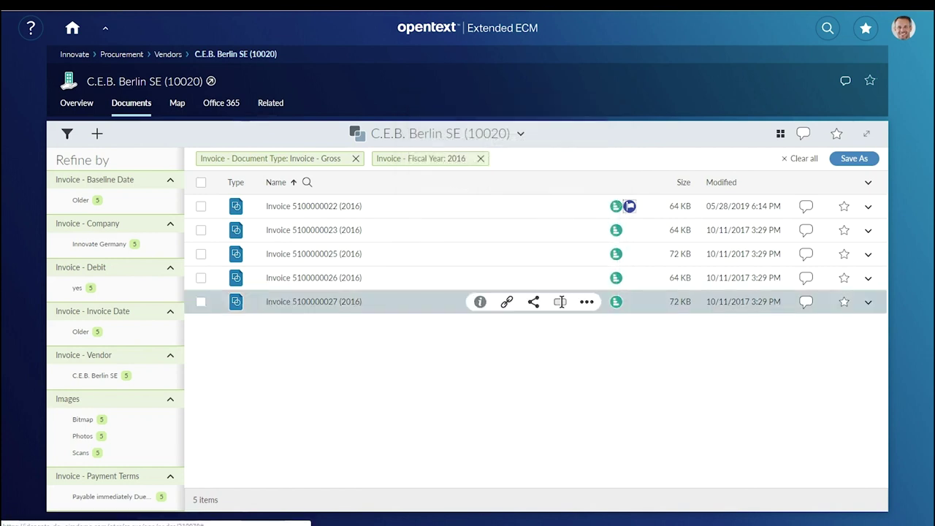